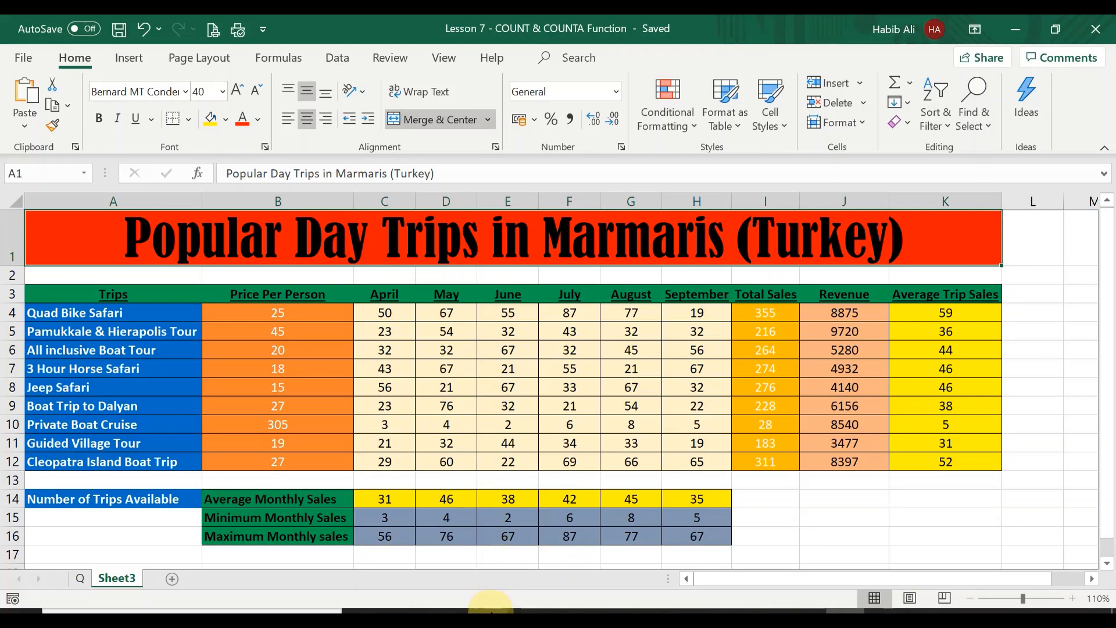
- Switch to the browser, expand the Lesson 60 YouTube video's description and follow its website link to the Lesson-60-AverageIF-function download
mouse_move(491, 607)
left_click(410, 555)
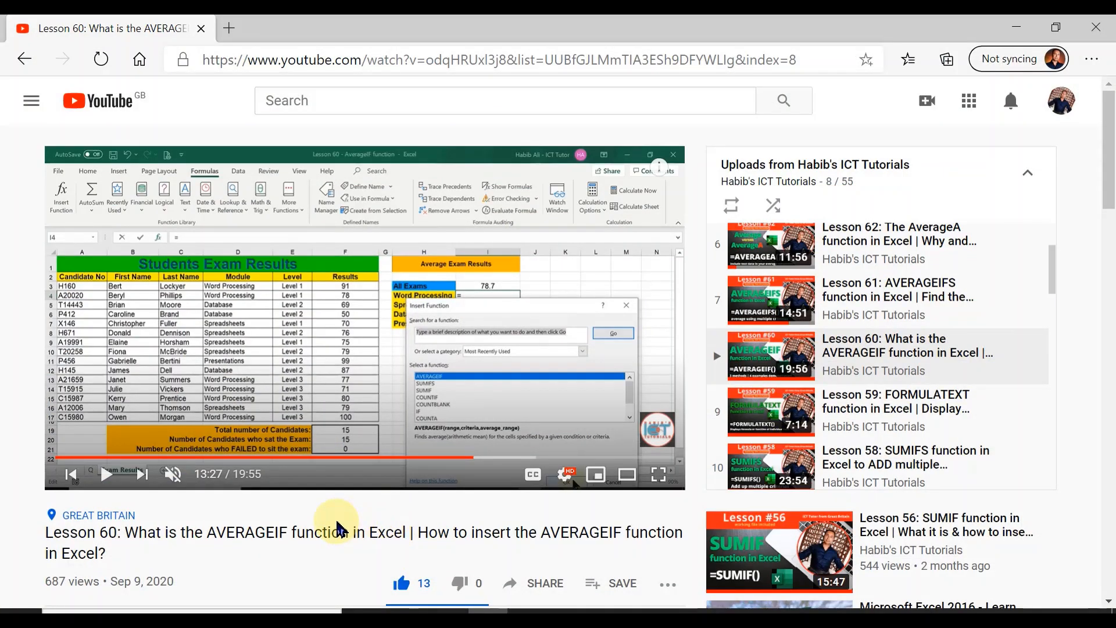
scroll(339, 529, "down", 3)
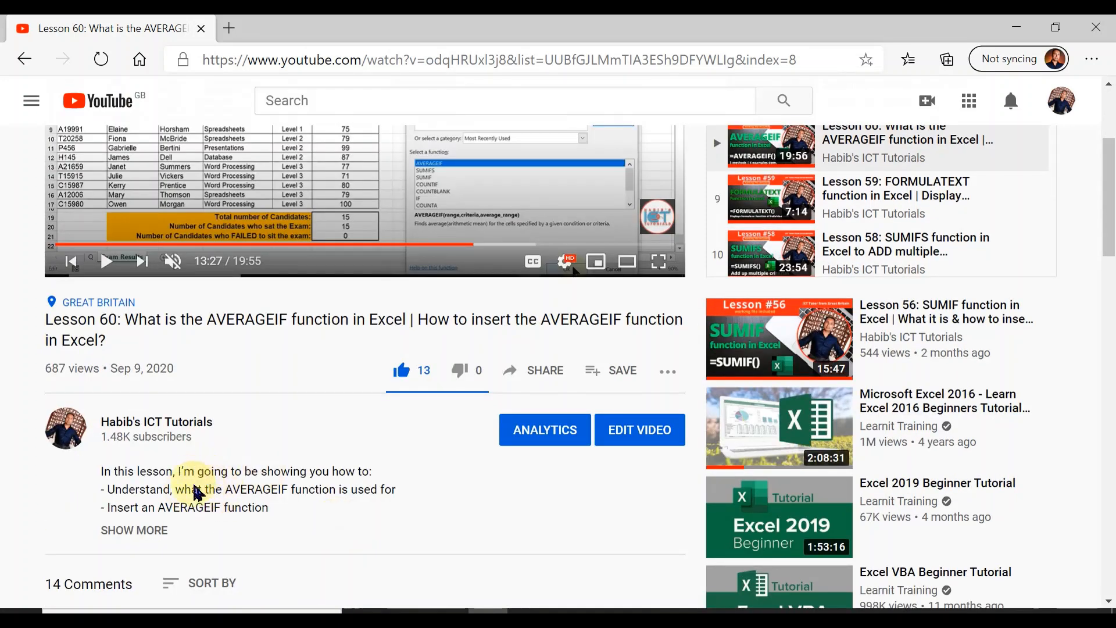
left_click(151, 532)
scroll(201, 500, "down", 3)
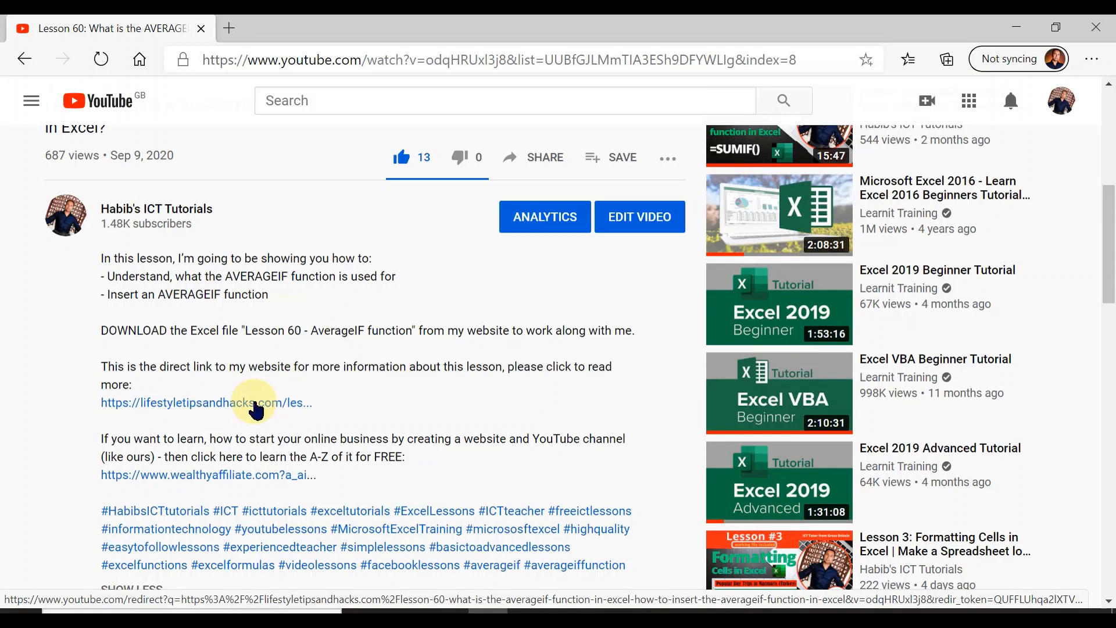
left_click(257, 410)
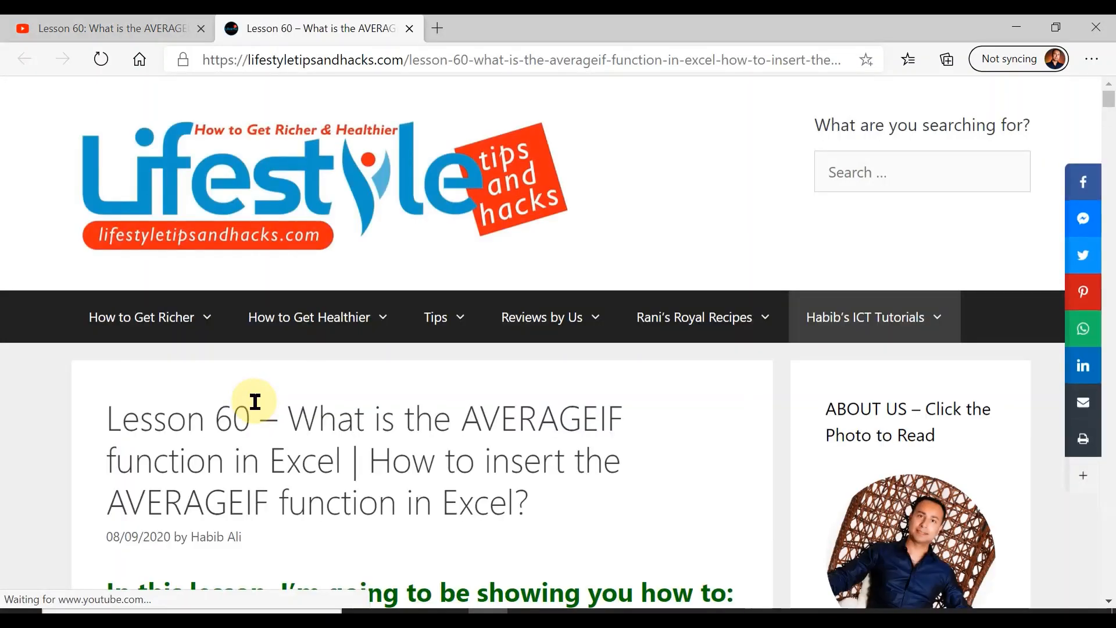
scroll(329, 395, "down", 3)
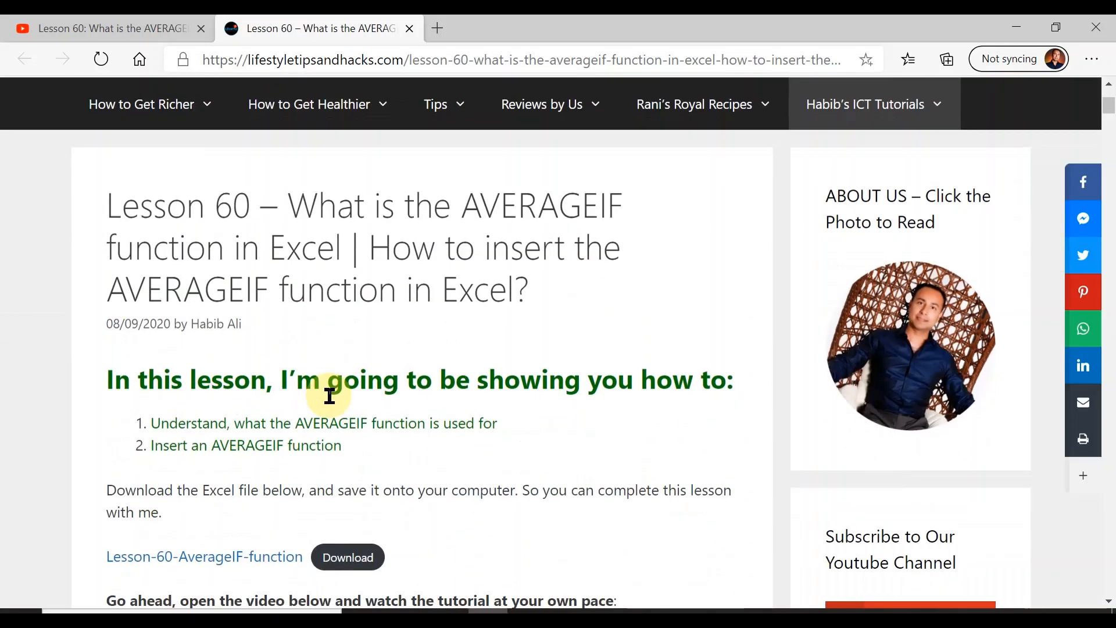
scroll(329, 396, "down", 2)
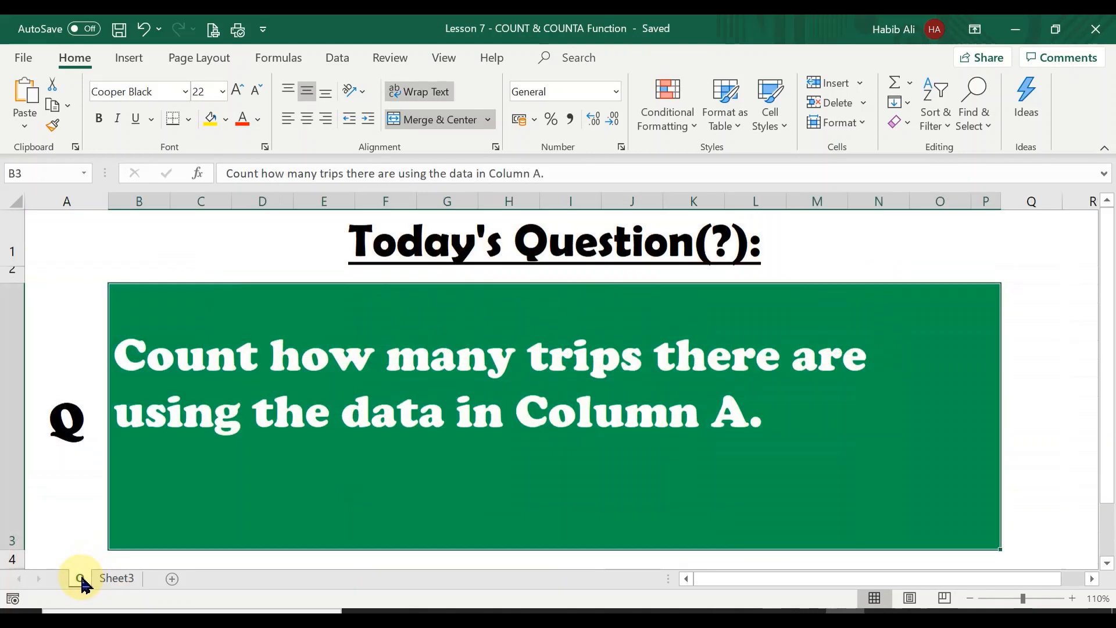
- In the Excel workbook, read the question on sheet Q, and enter =COUNT(A4:A12) in cell A15 of Sheet3
left_click(80, 577)
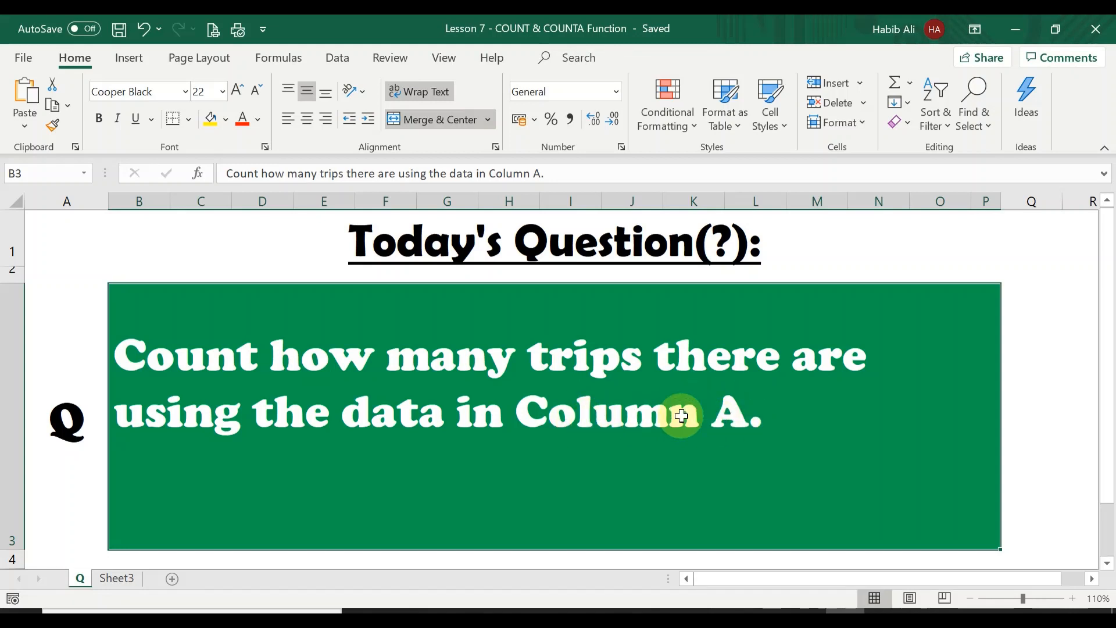
left_click(118, 578)
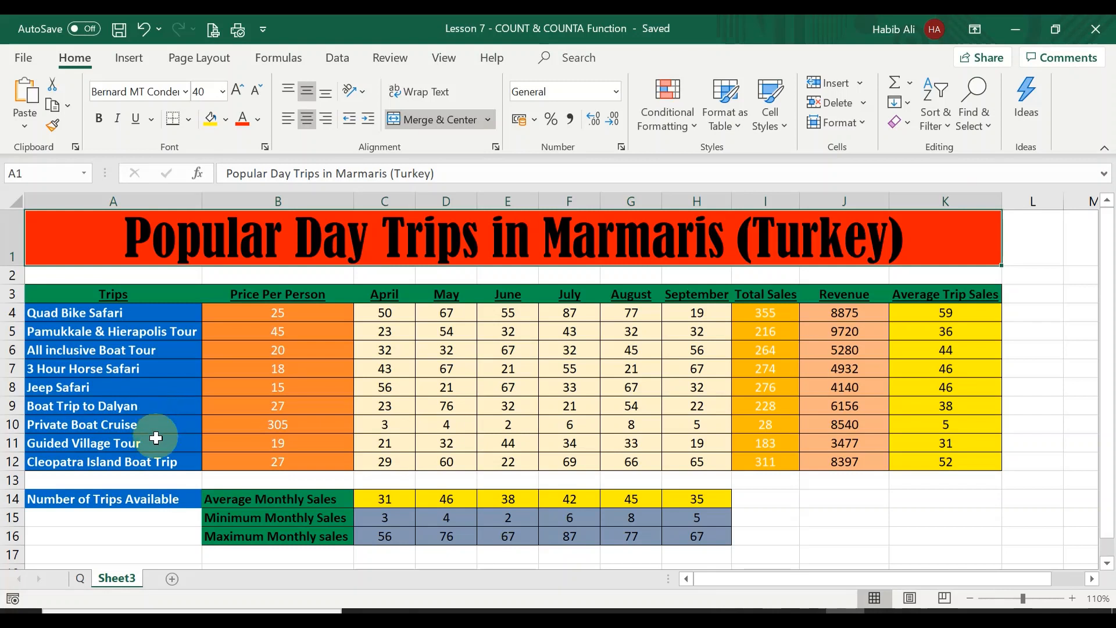
left_click(143, 515)
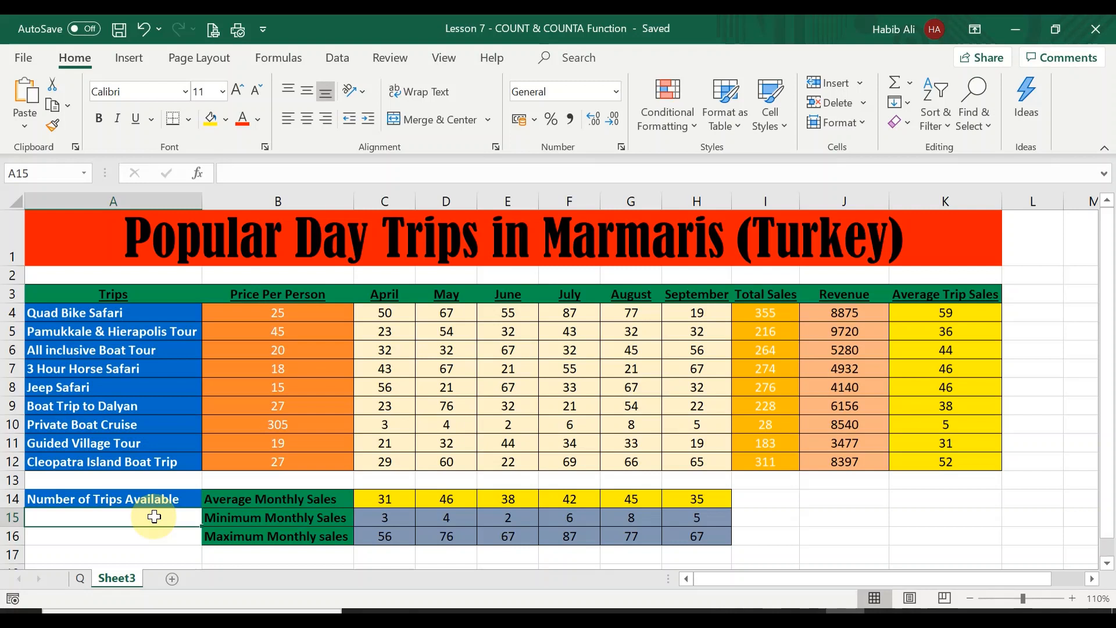
type("=")
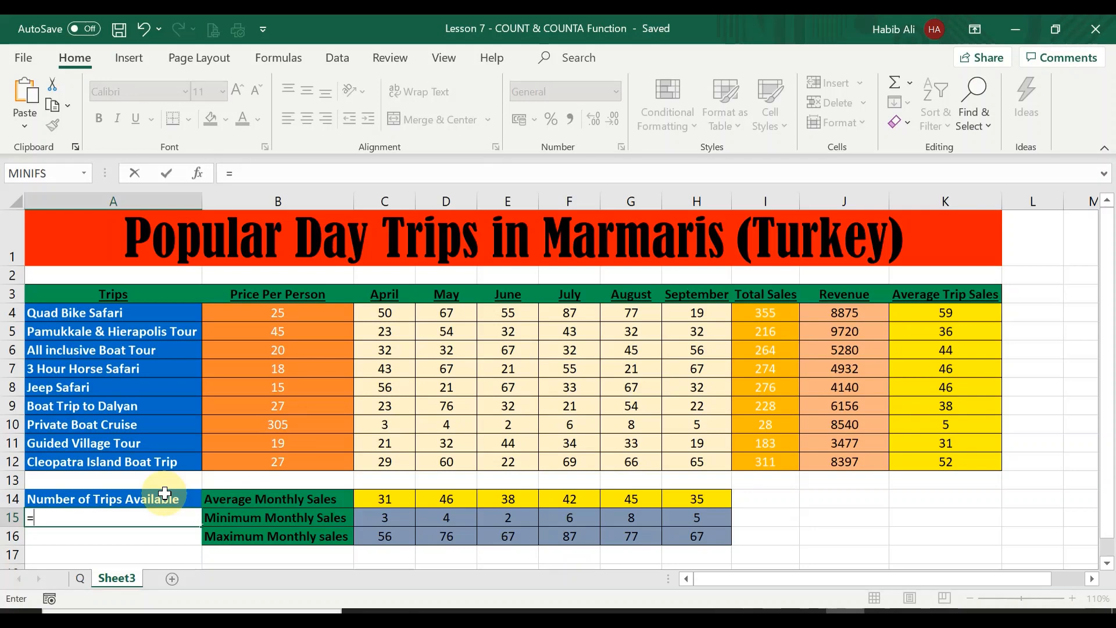
key("Caps_Lock")
type("COUNT")
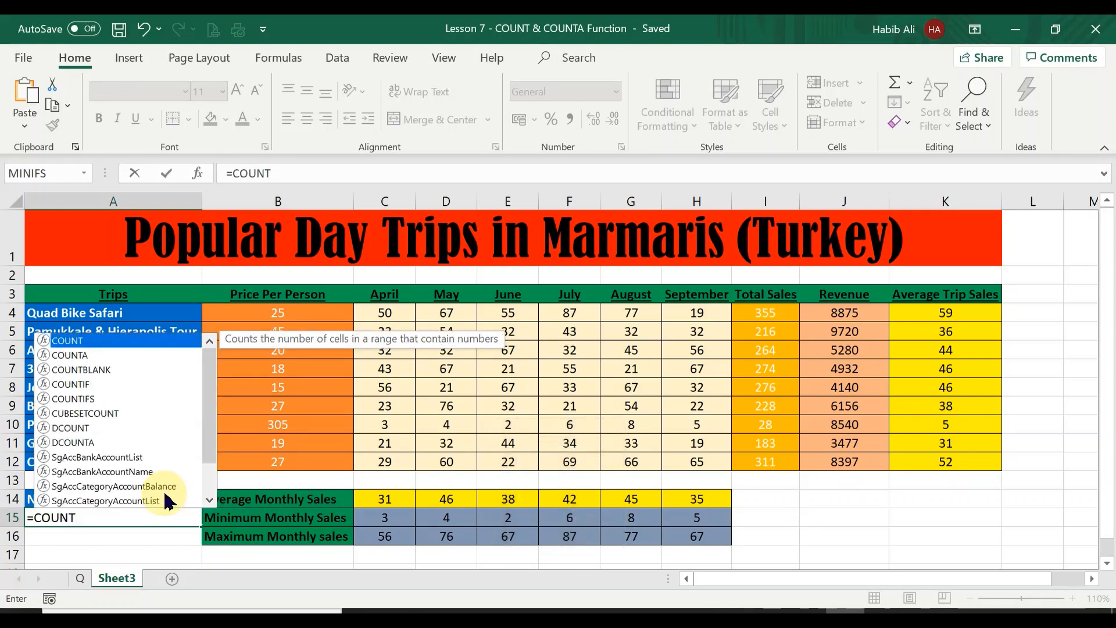
type("(")
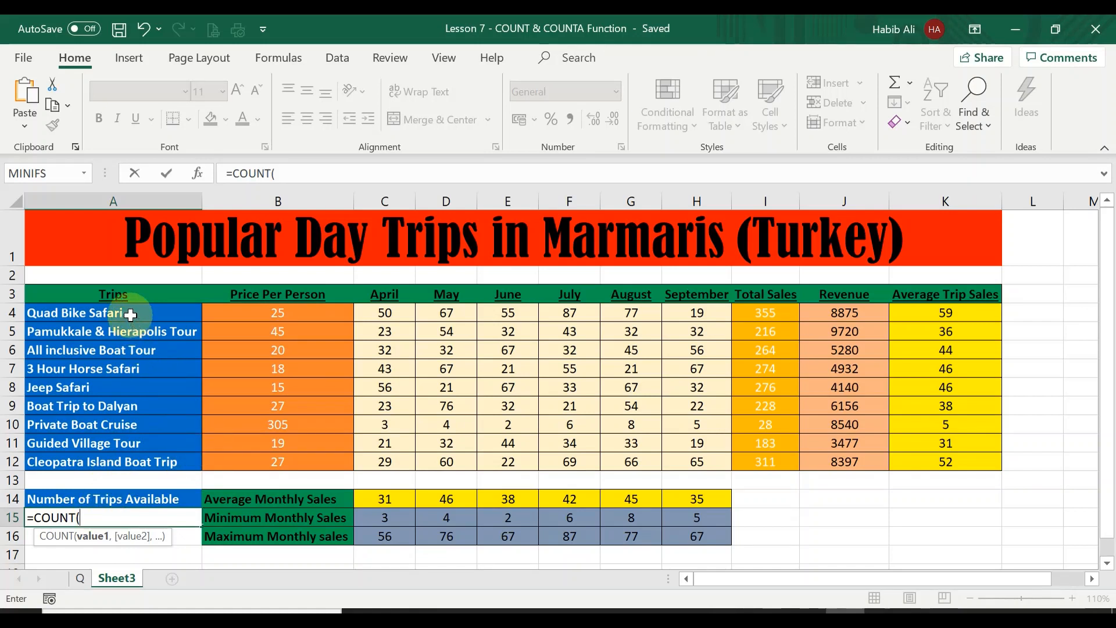
left_click_drag(124, 312, 133, 452)
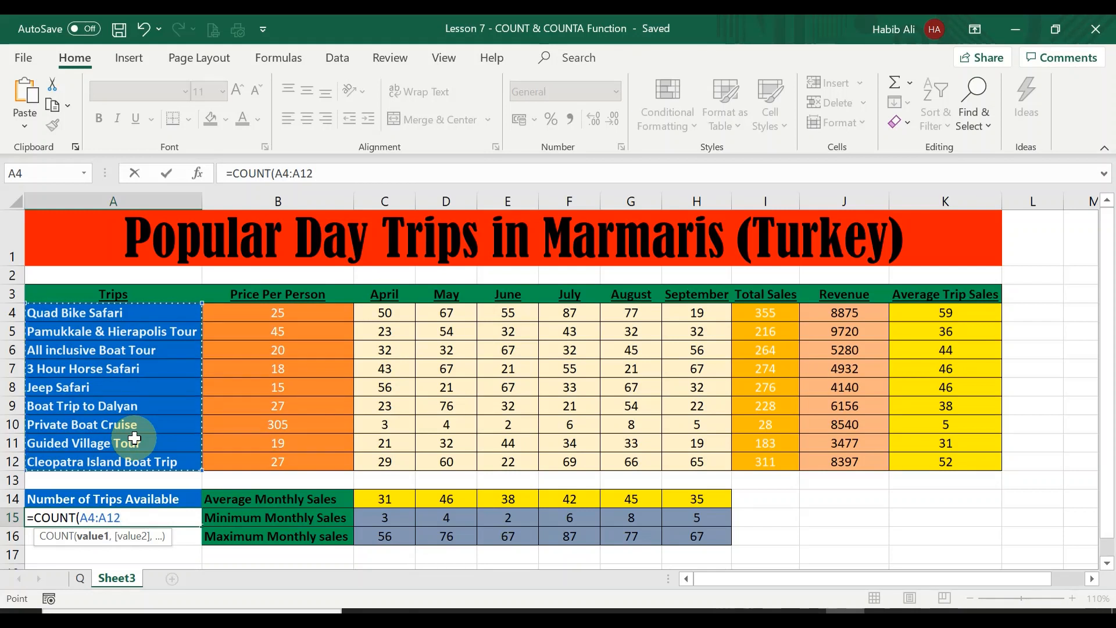
type(")")
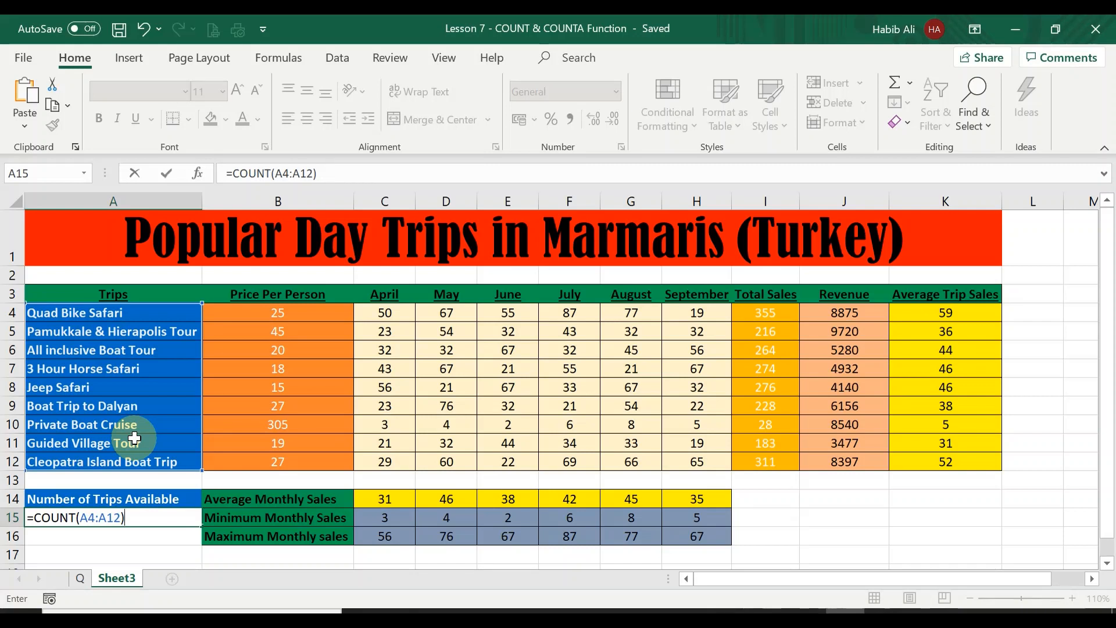
key("Return")
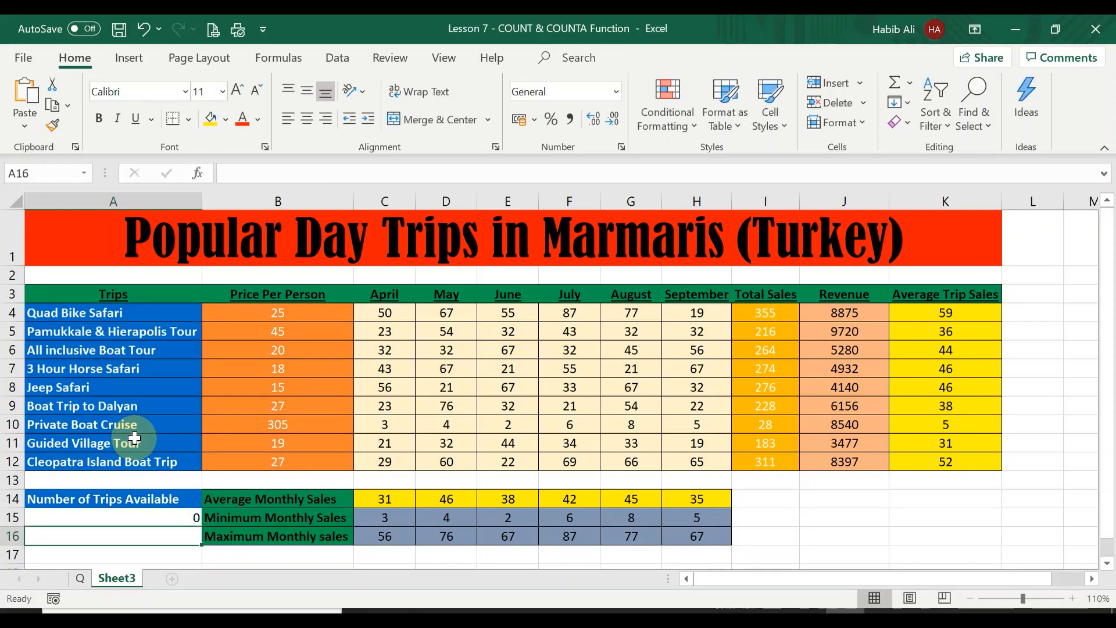
- Centre cells A15:A16 horizontally below the Number of Trips Available heading
left_click_drag(164, 517, 158, 530)
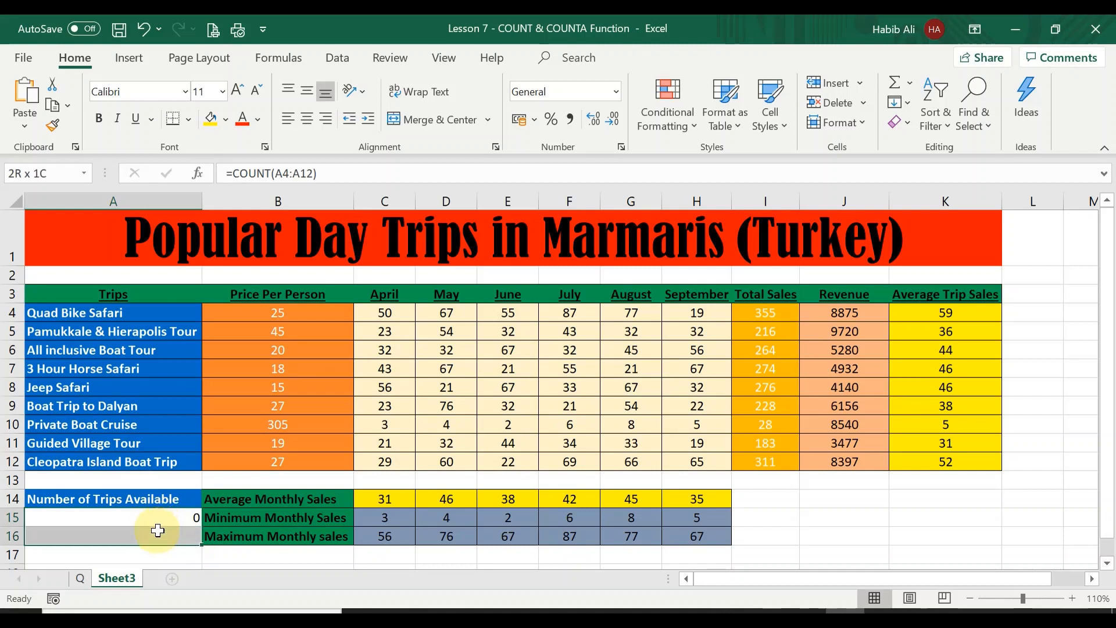
left_click(307, 119)
left_click(143, 516)
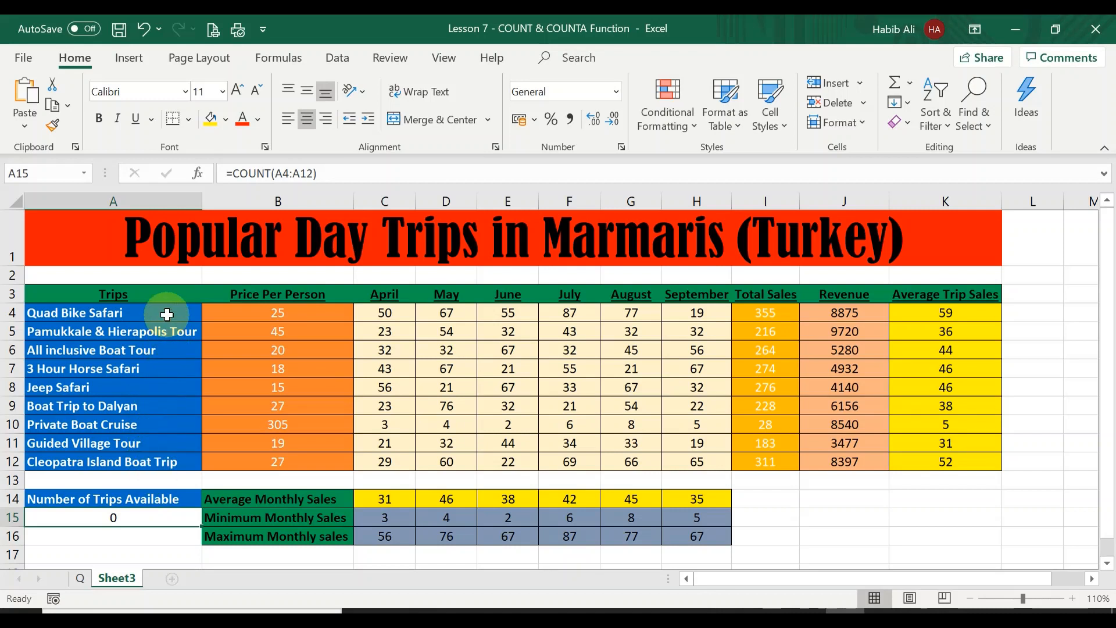
- Enter =COUNTA(A4:A12) in cell A16 to count the non-empty trip cells
left_click(150, 534)
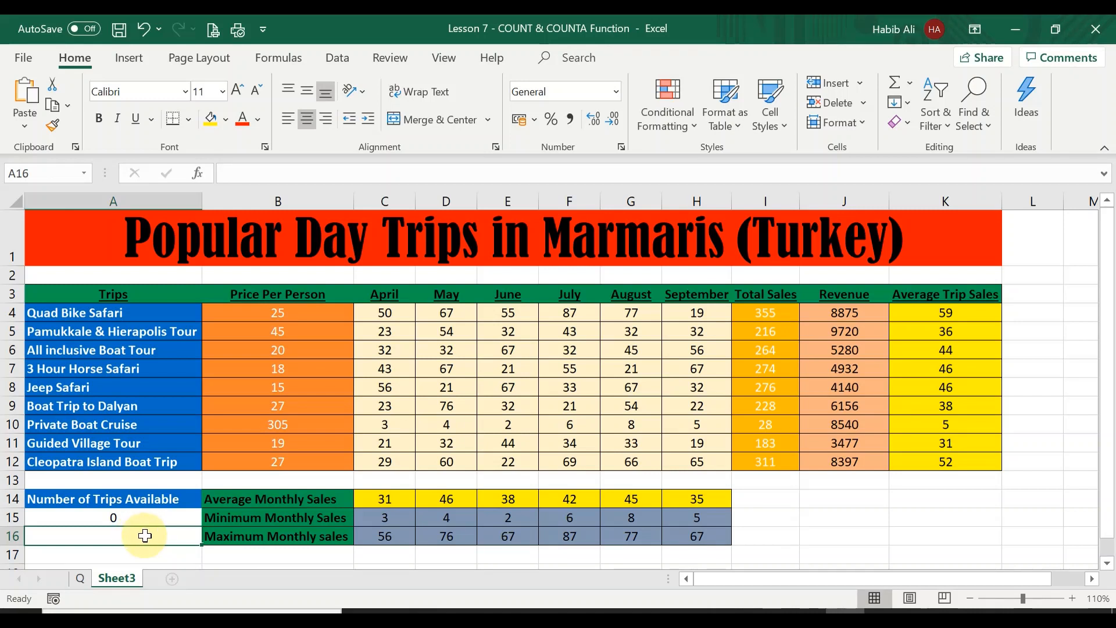
type("=")
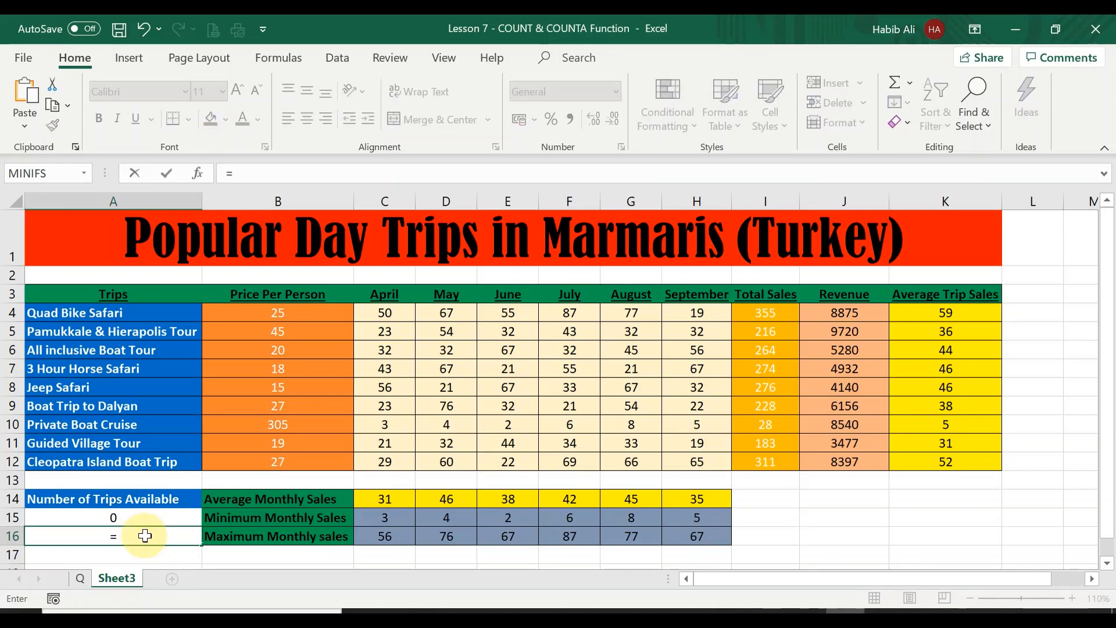
type("COUNT")
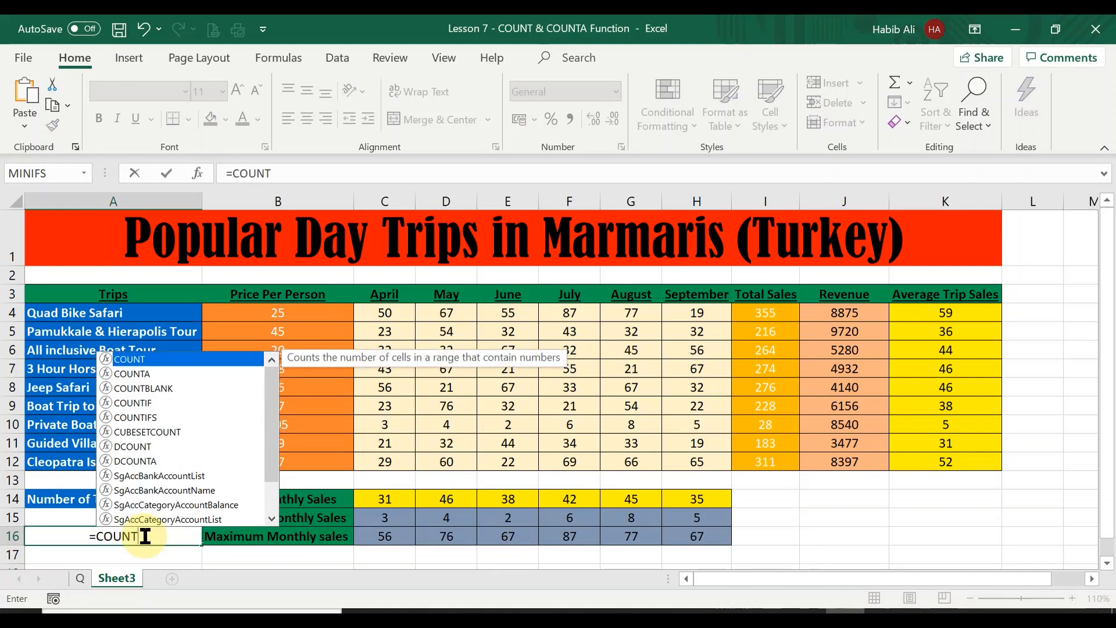
type("A")
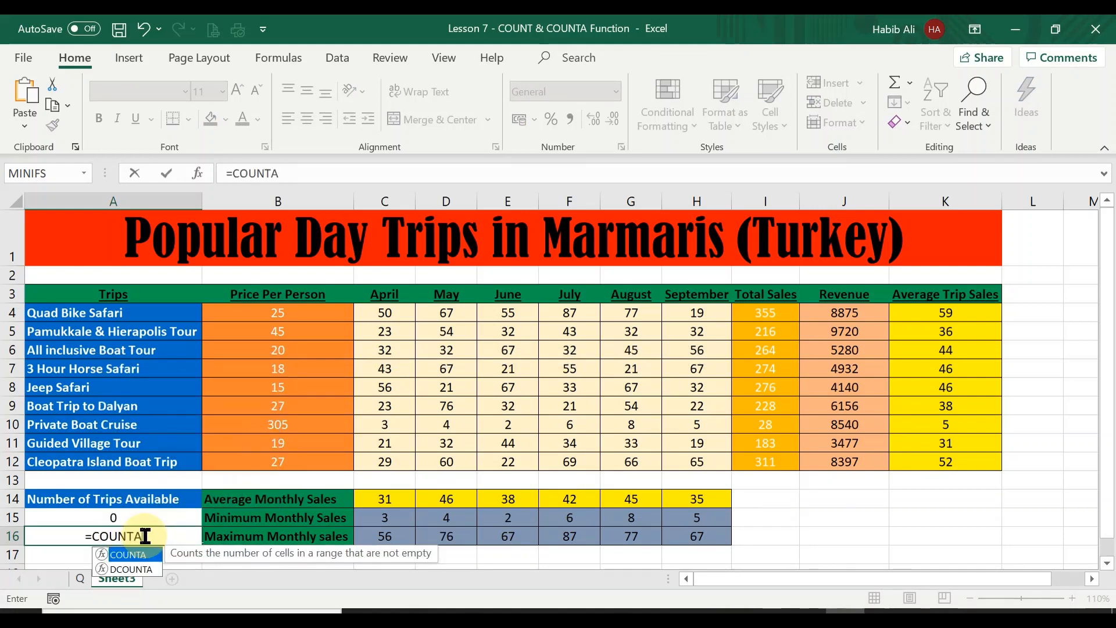
type("(")
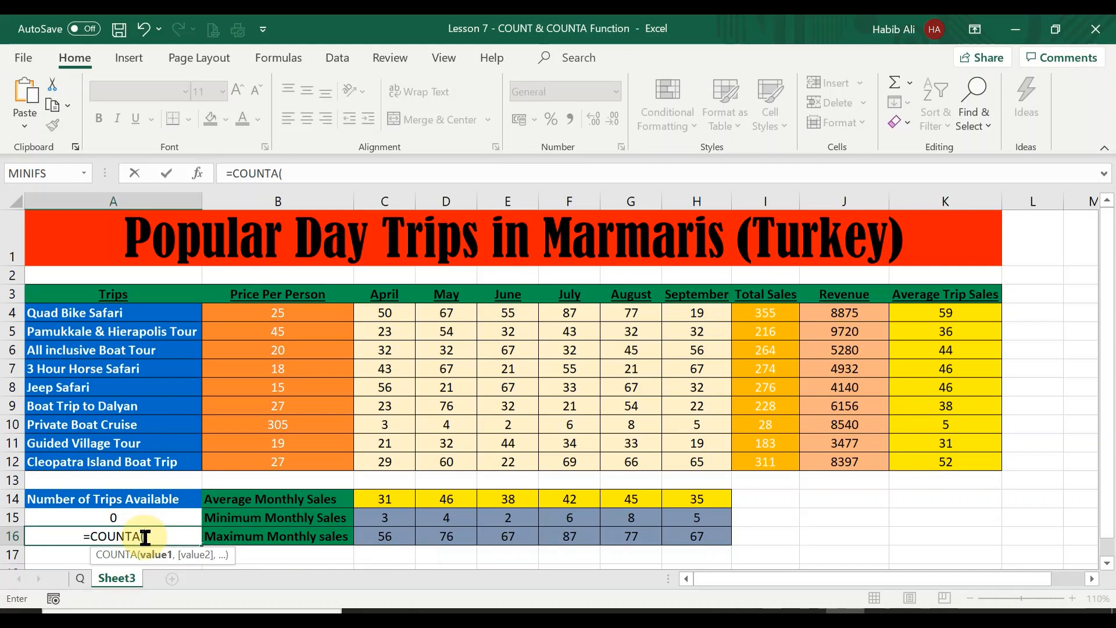
left_click_drag(150, 312, 158, 458)
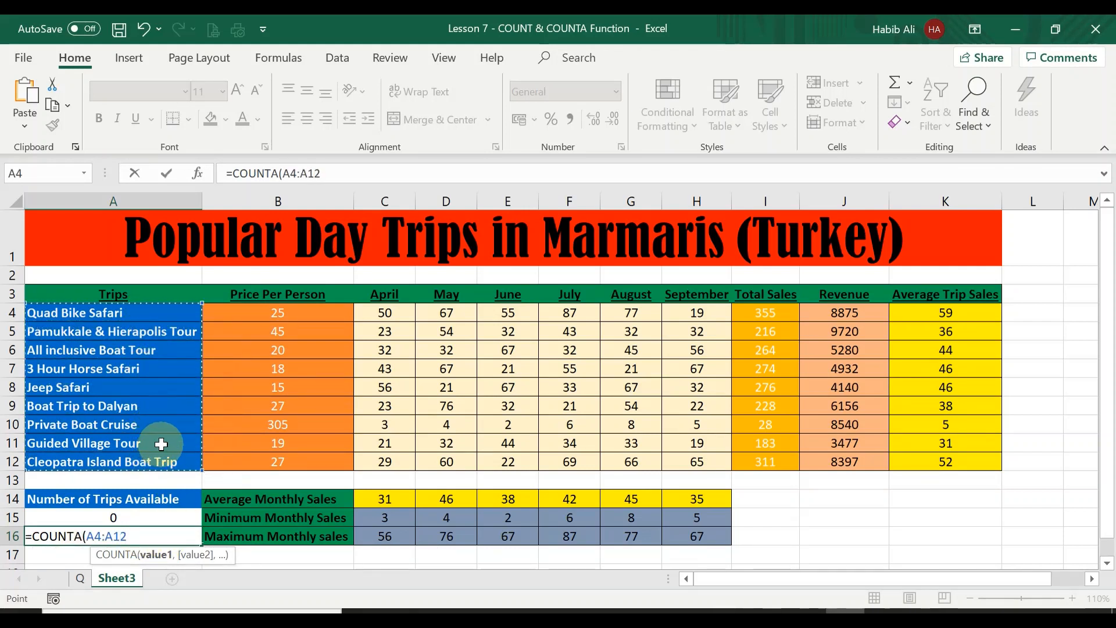
type(")")
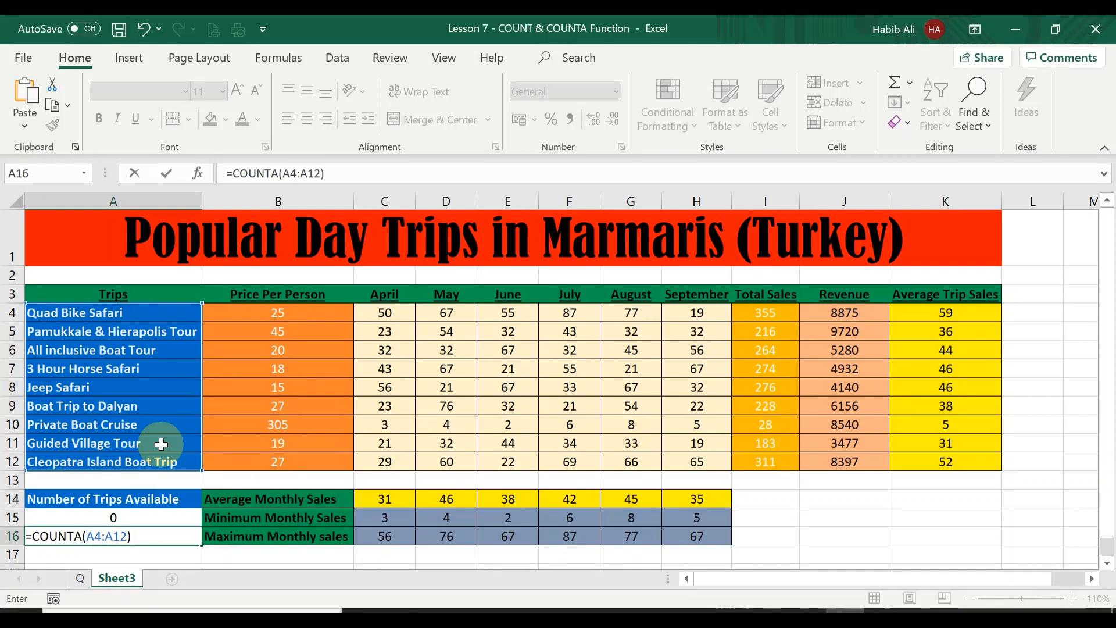
key("Return")
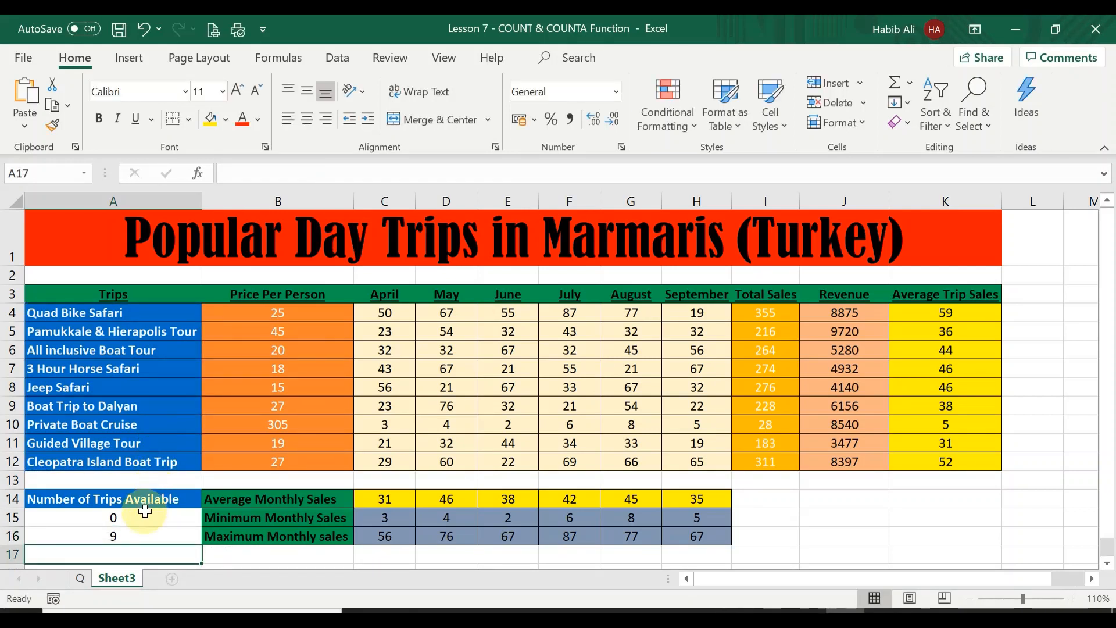
- Compare the COUNTA formula in A16 with the COUNT formula in A15
left_click(137, 535)
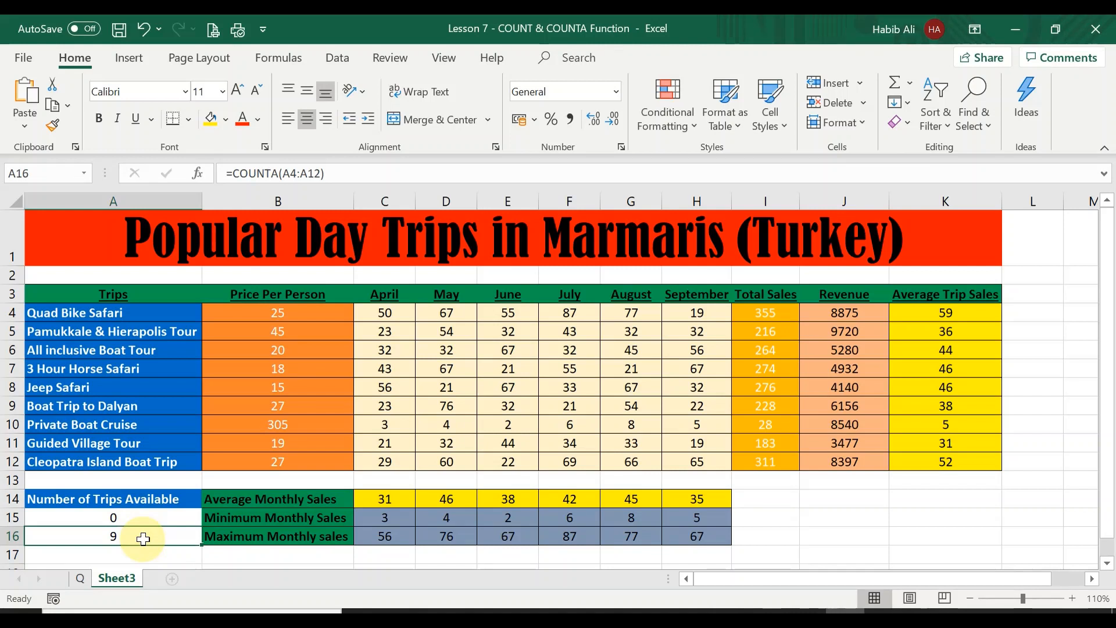
left_click(143, 517)
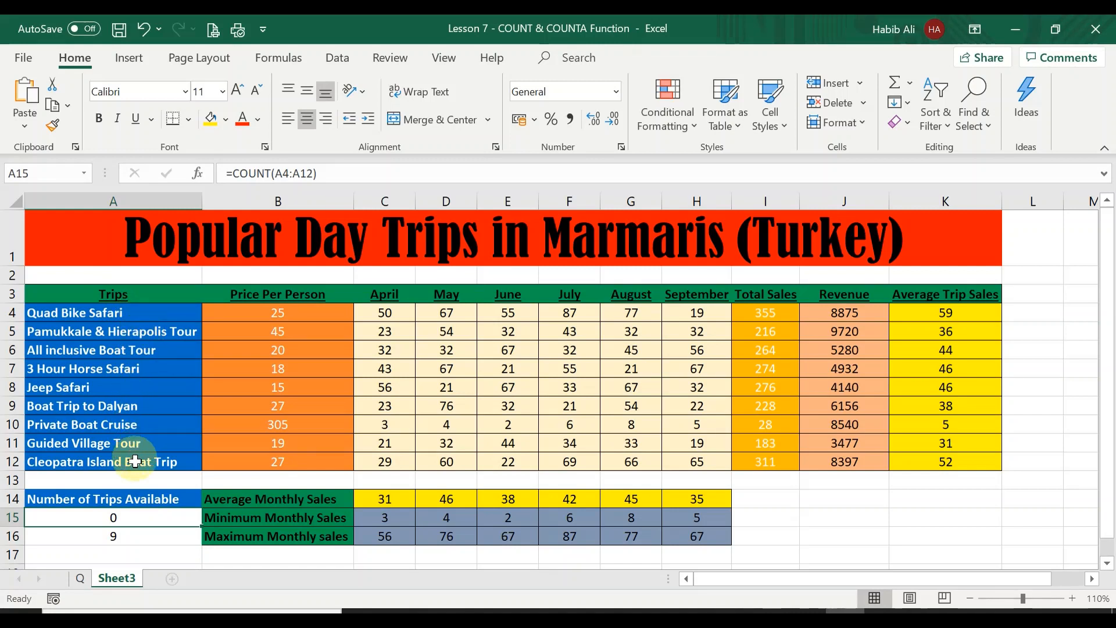
left_click(124, 535)
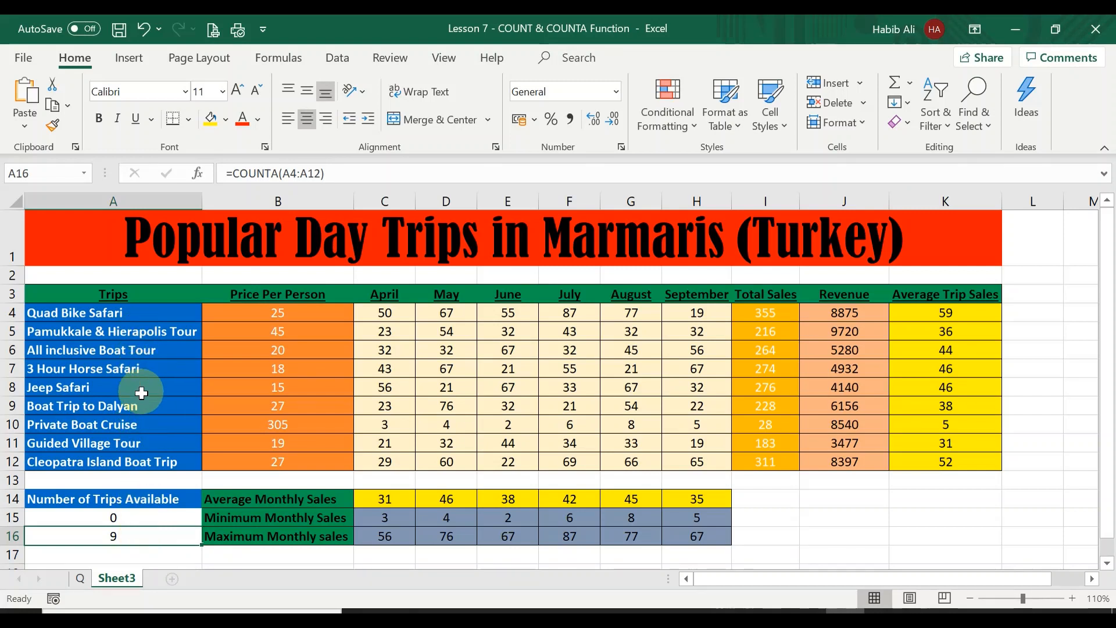
- Replace the trip name in A12 with the number 12 and check the COUNT and COUNTA cells A15 and A16
left_click(146, 460)
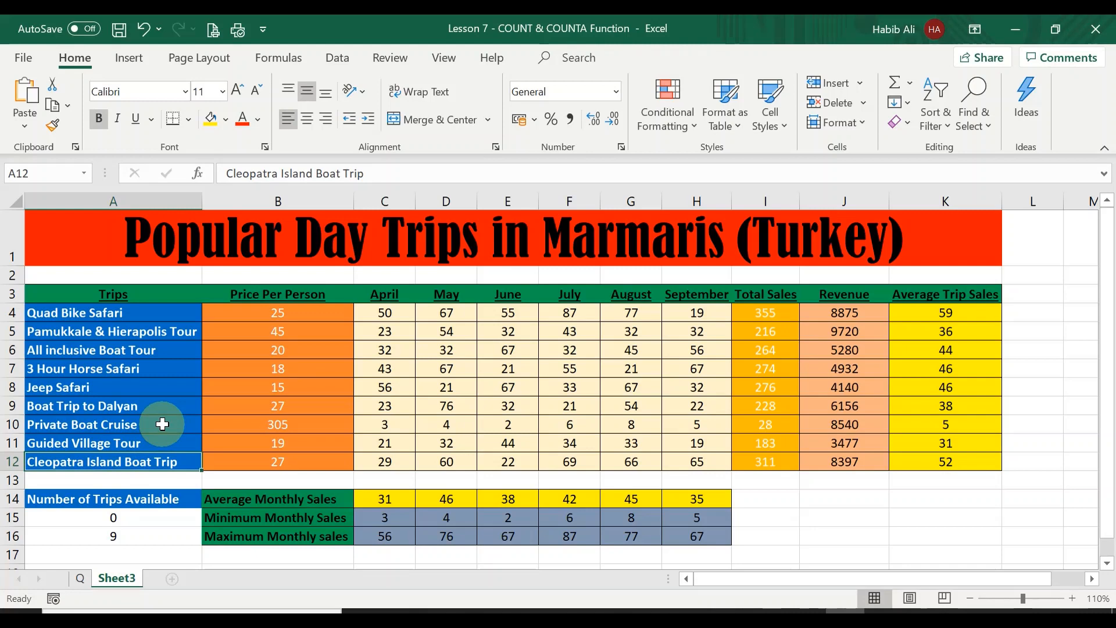
type("12")
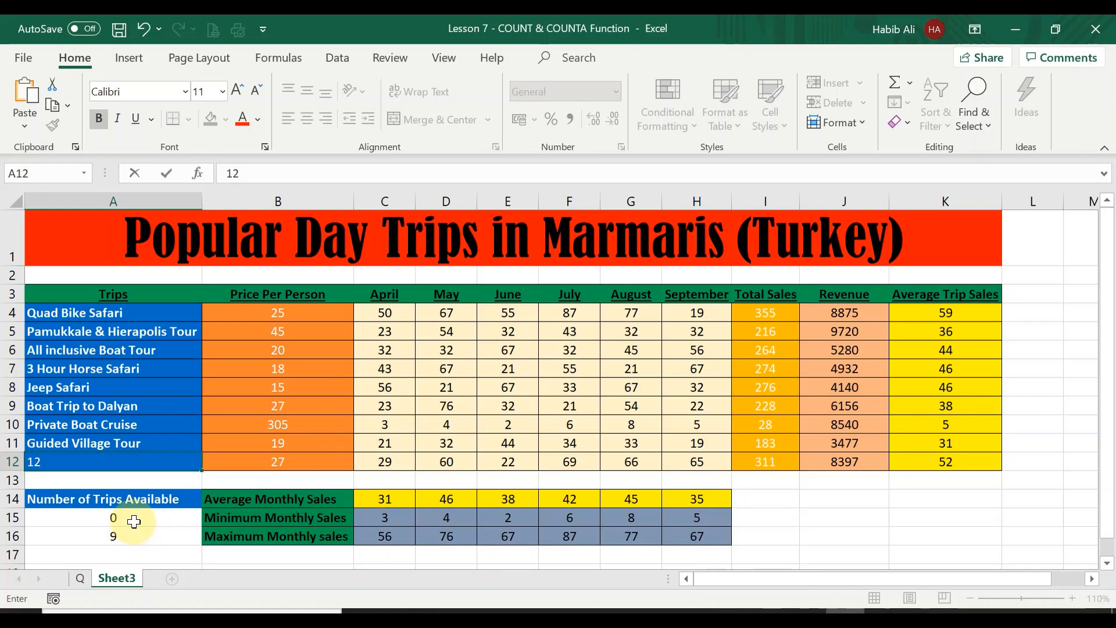
key("Return")
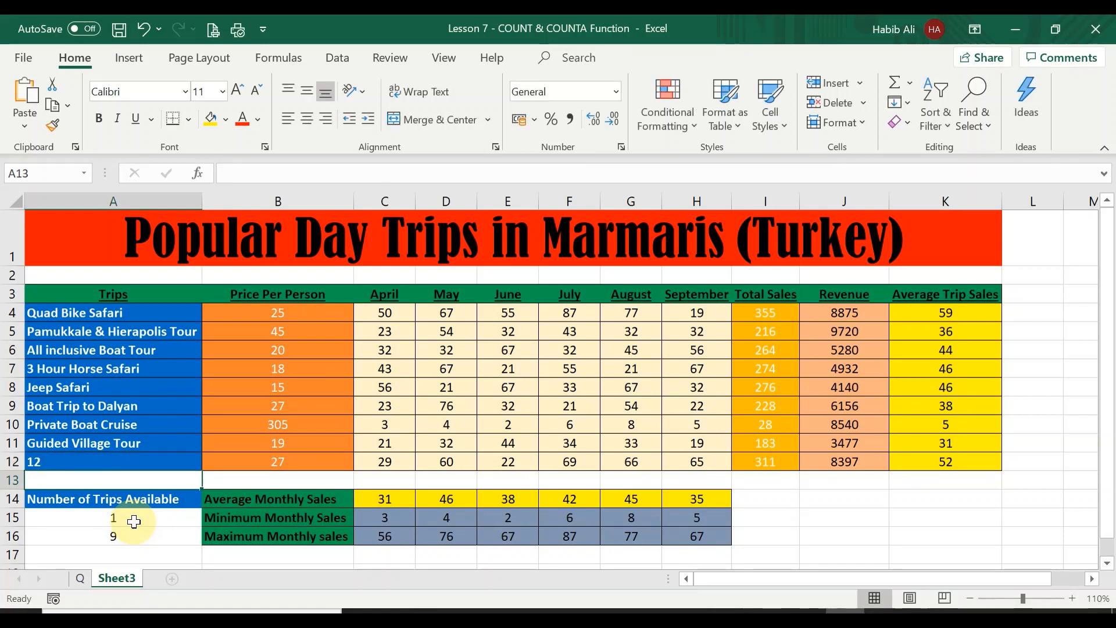
left_click(141, 539)
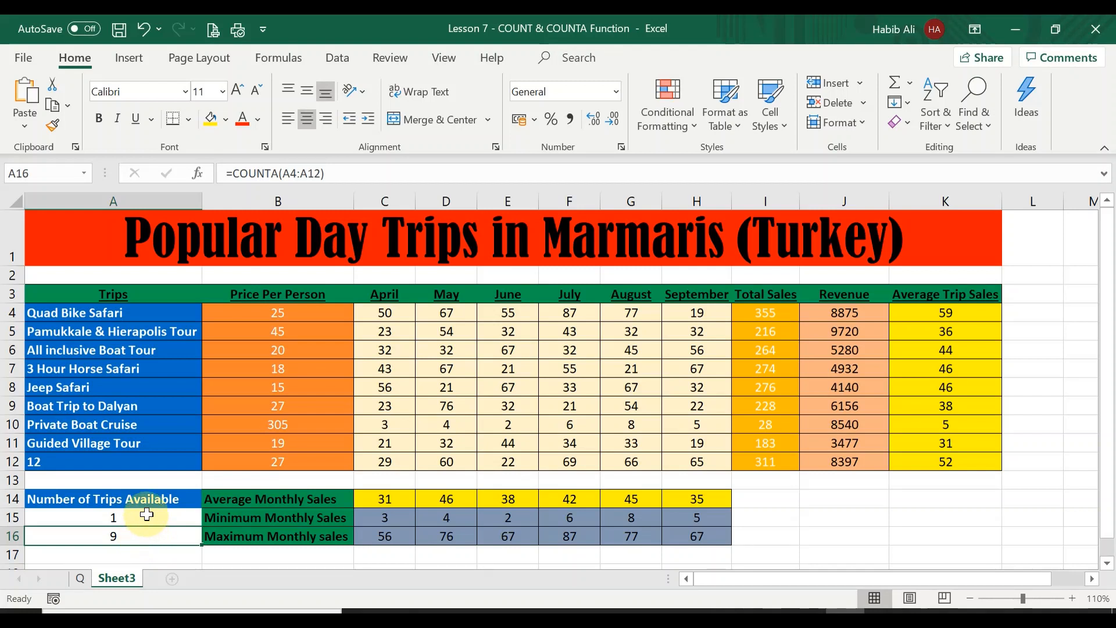
left_click(147, 514)
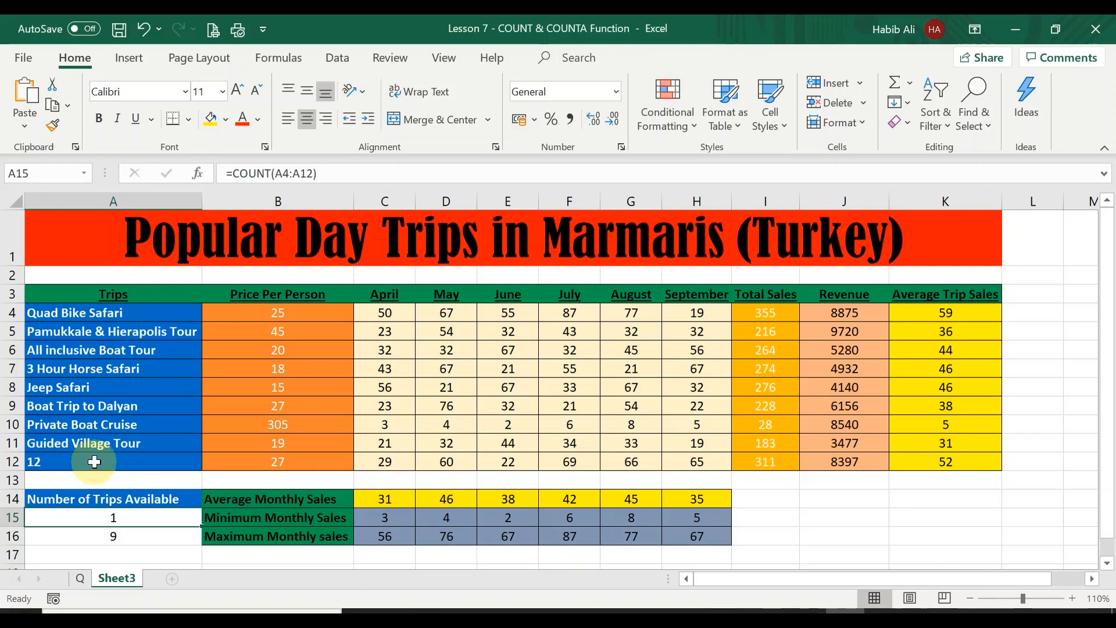
left_click(133, 538)
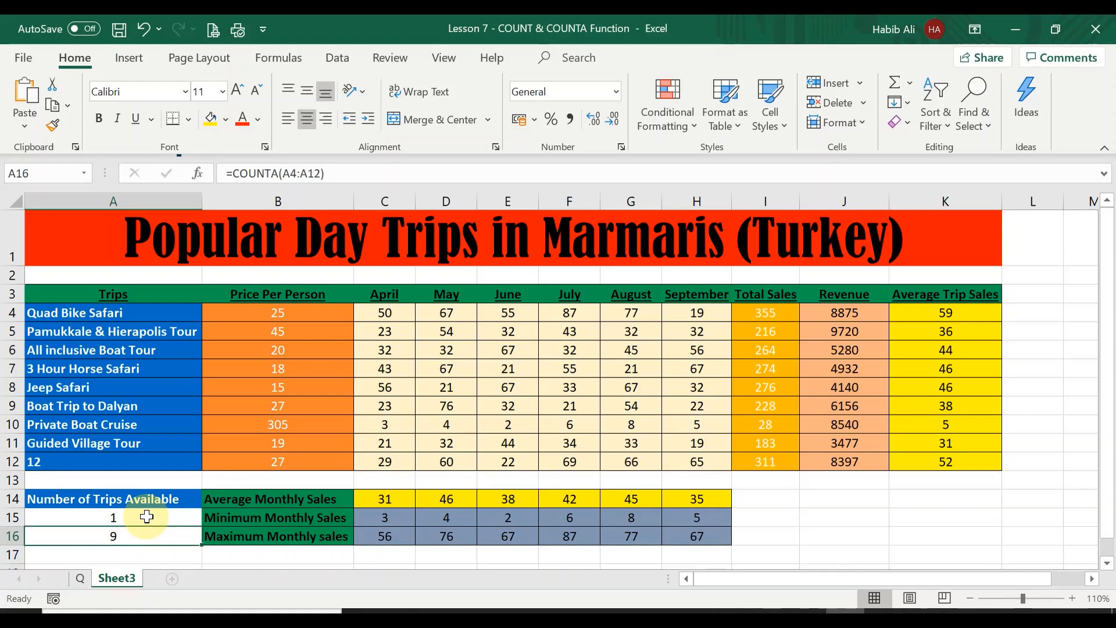
- Clear the Guided Village Tour entry from A11 and recheck the COUNTA and COUNT cells
left_click(160, 444)
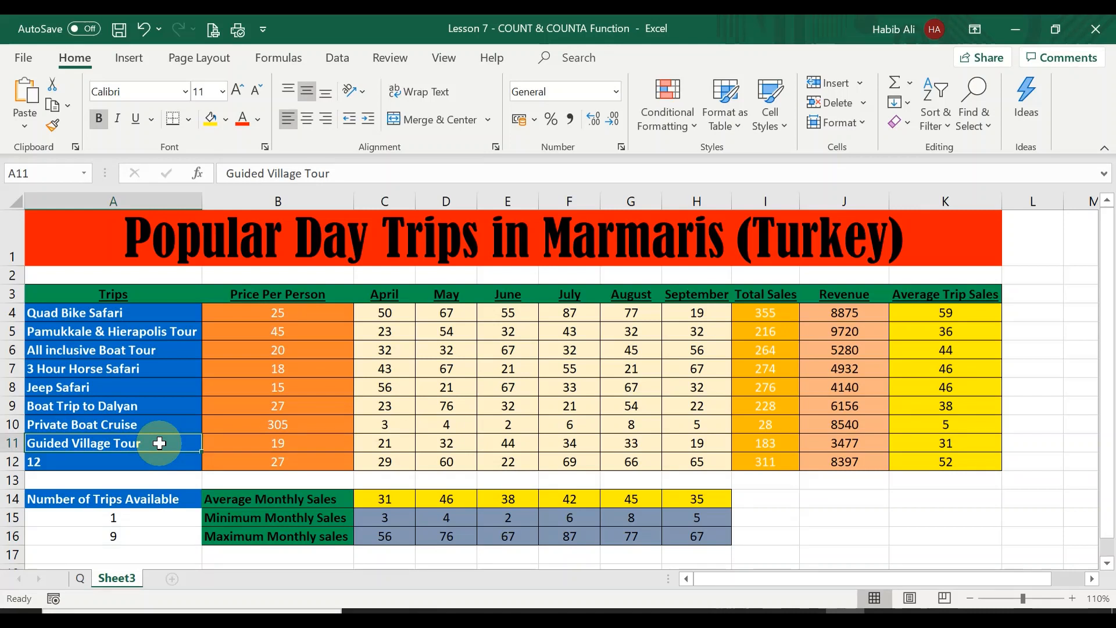
key("Delete")
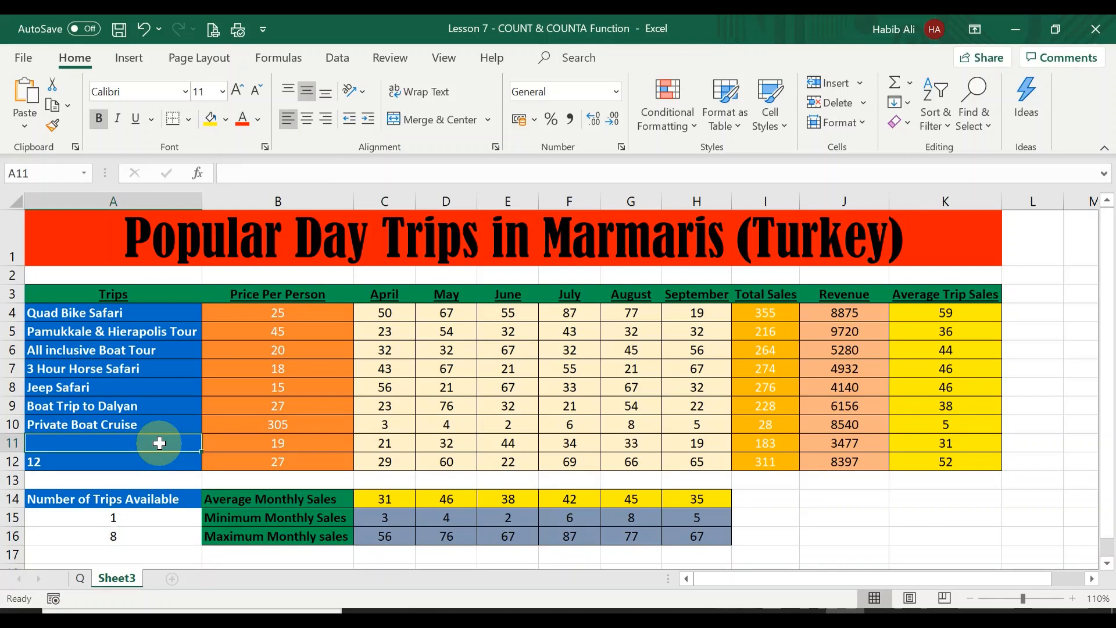
left_click(145, 534)
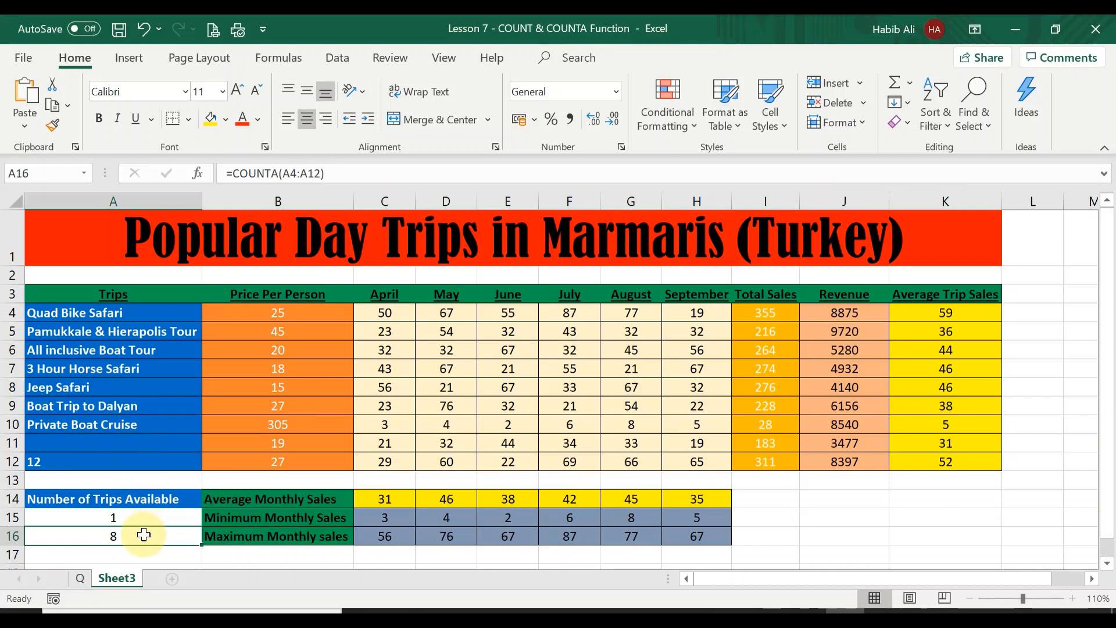
left_click(145, 513)
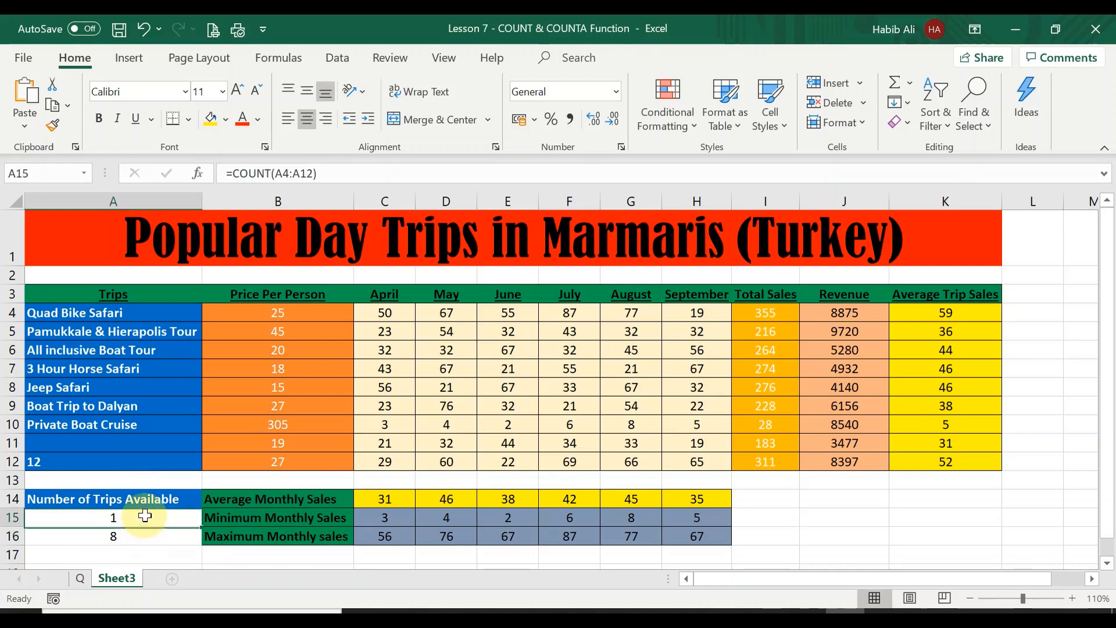